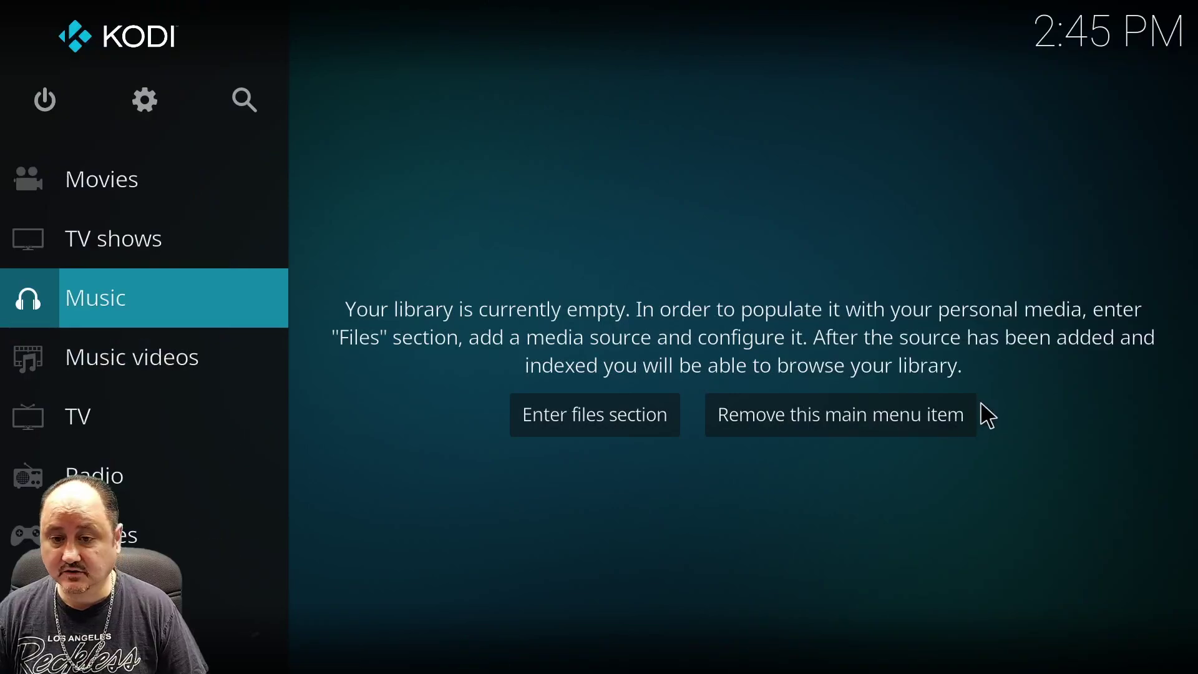
Step: Verify Unknown sources is enabled under System > Add-ons, then go back to the System page
click(147, 101)
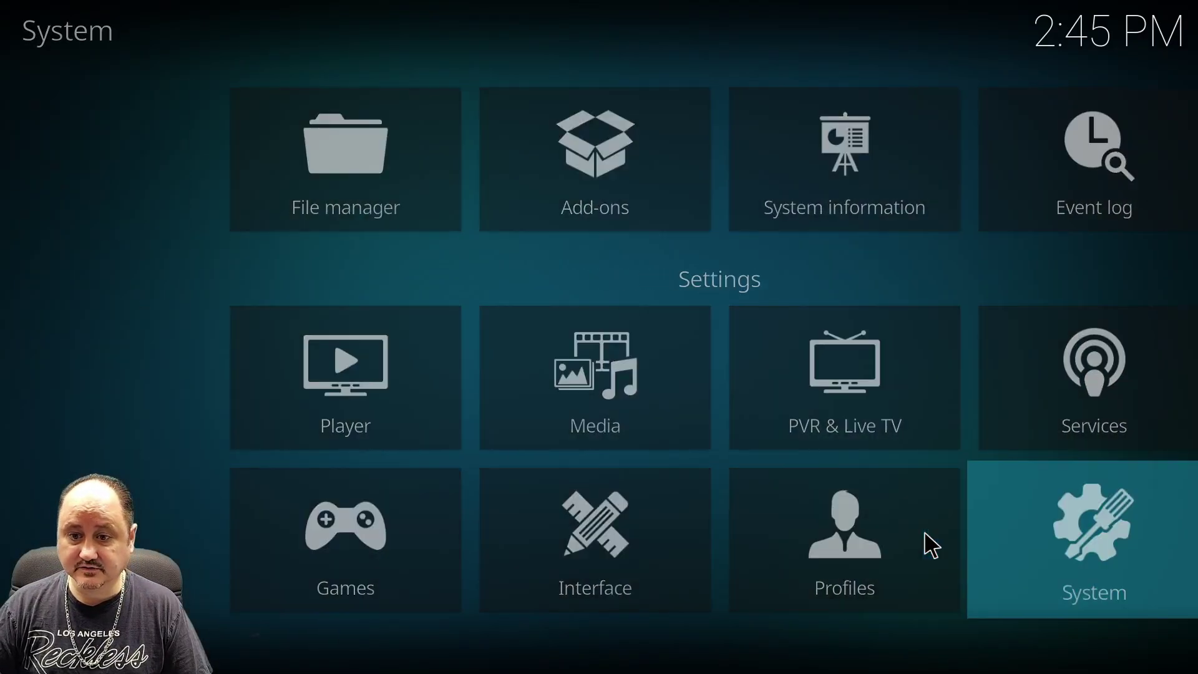
click(925, 535)
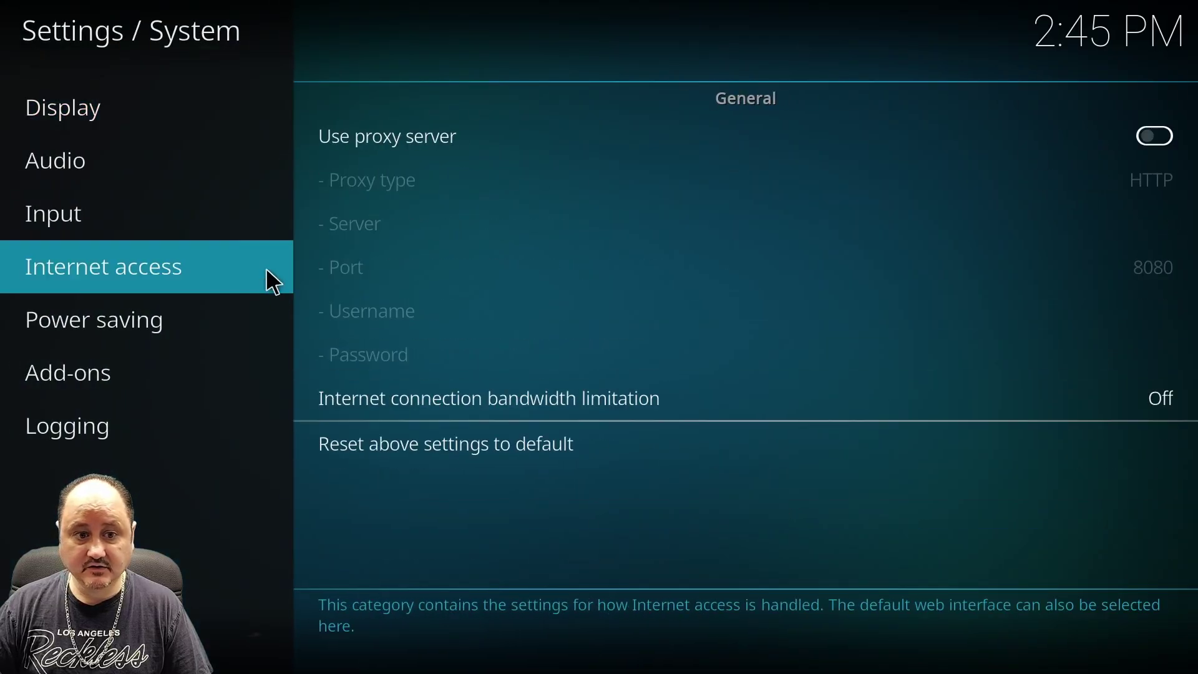
mouse_move(127, 306)
mouse_move(53, 374)
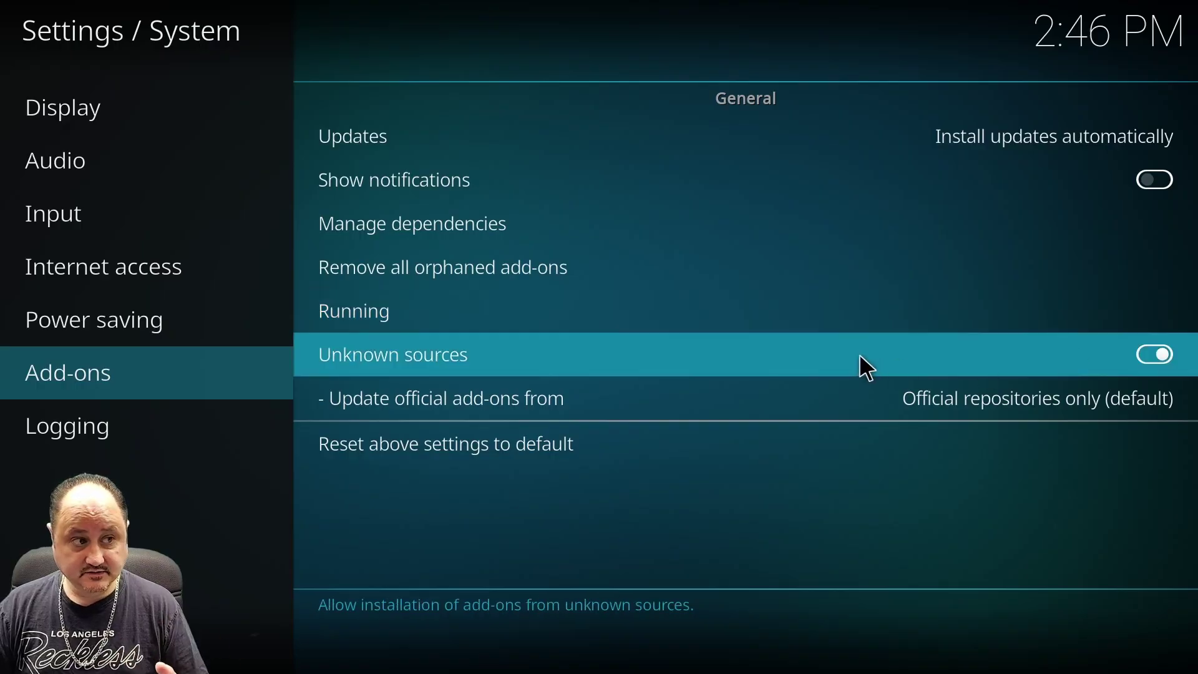
key(Escape)
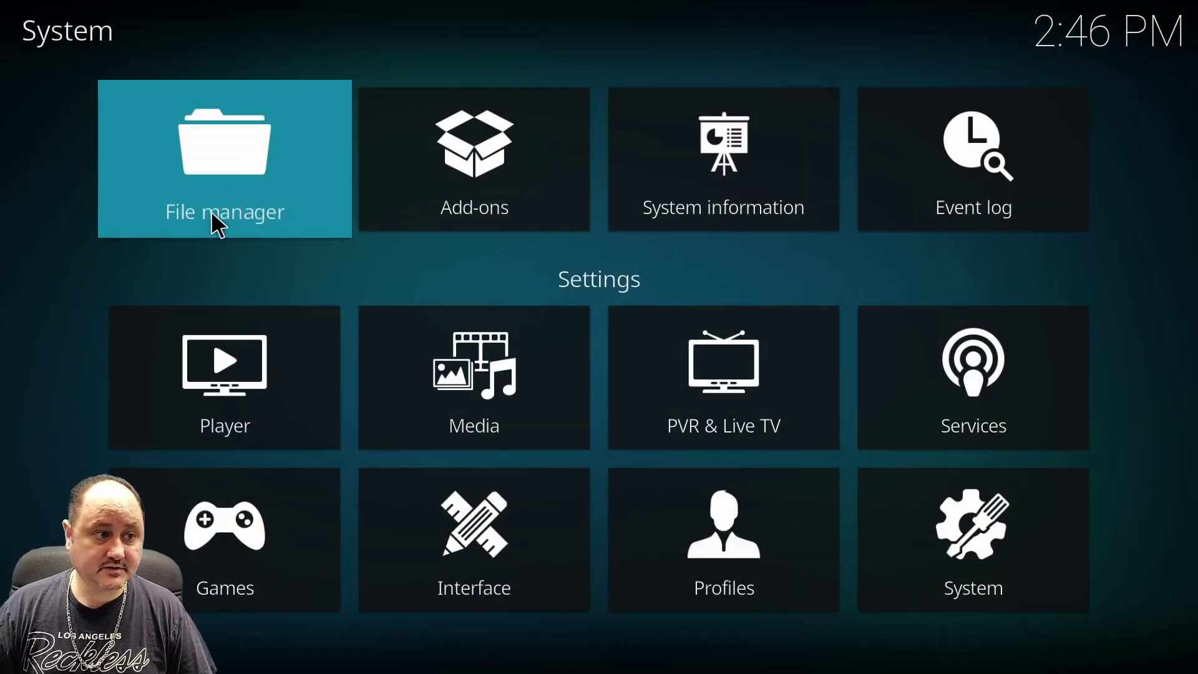
Step: Review the mod source's URL in the File manager's Edit source dialog and cancel without changes
click(229, 188)
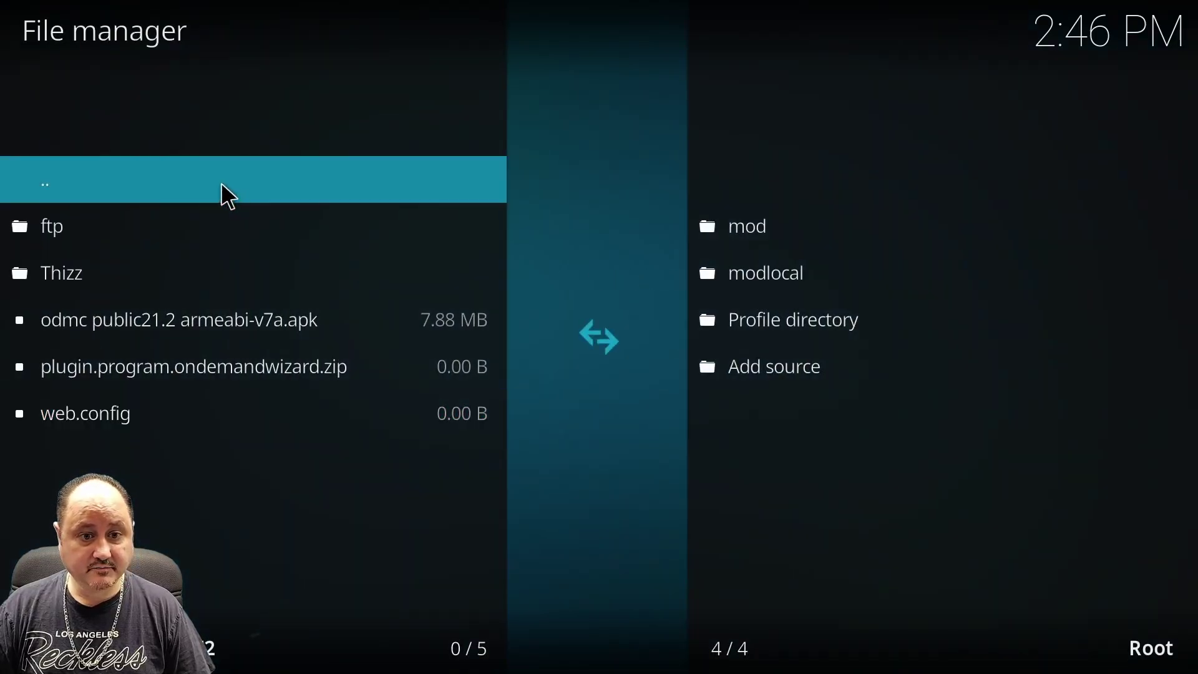
click(221, 184)
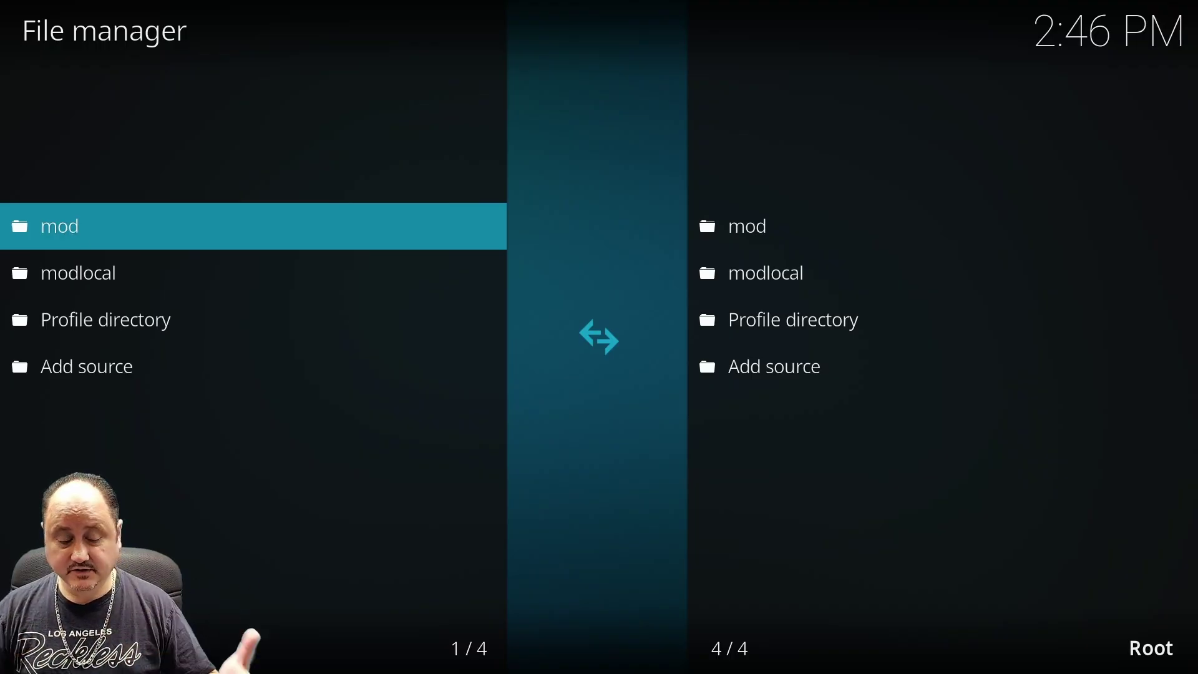
right_click(71, 233)
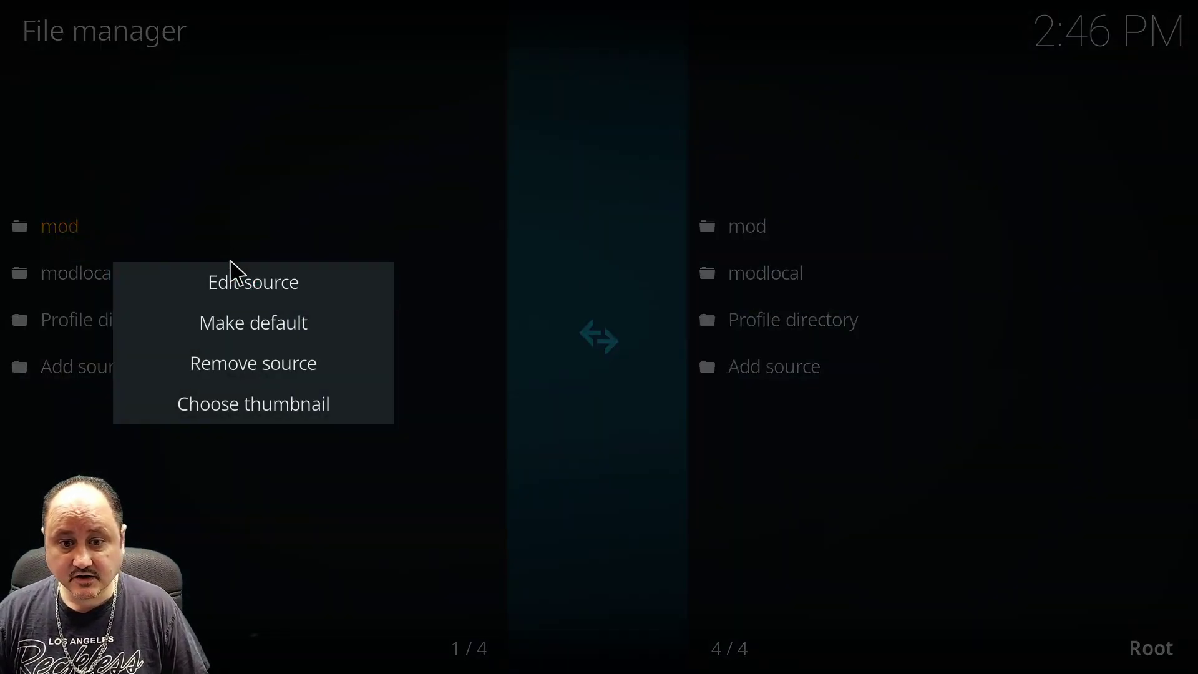
click(248, 292)
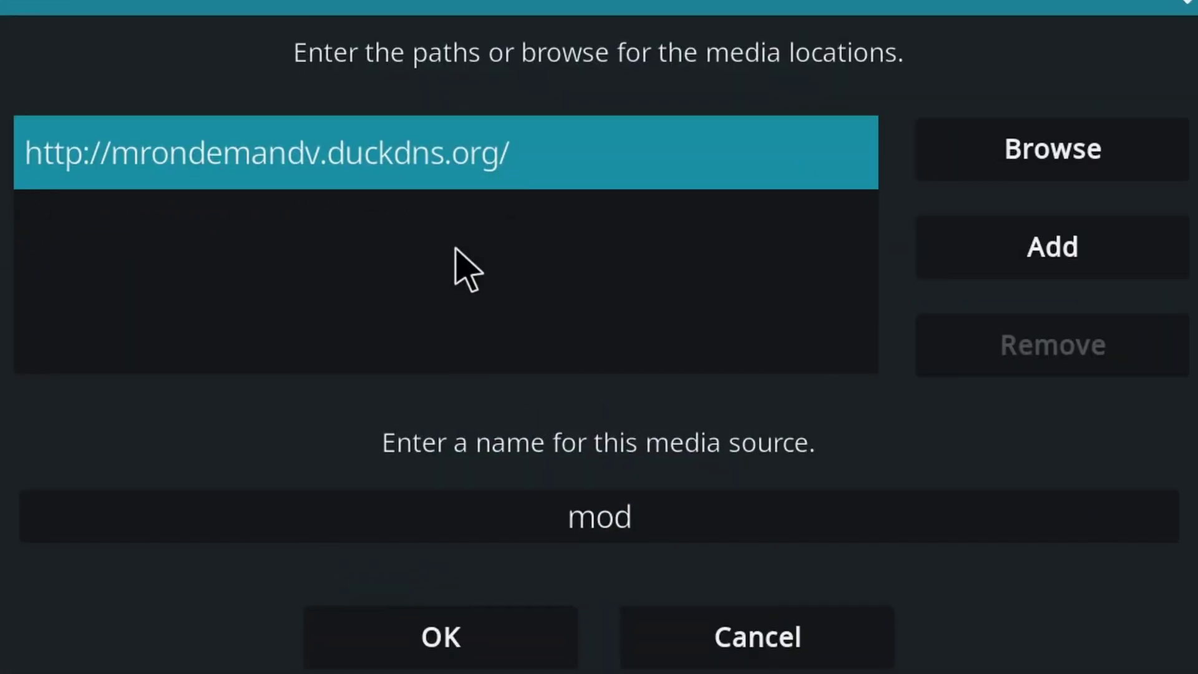
key(Down)
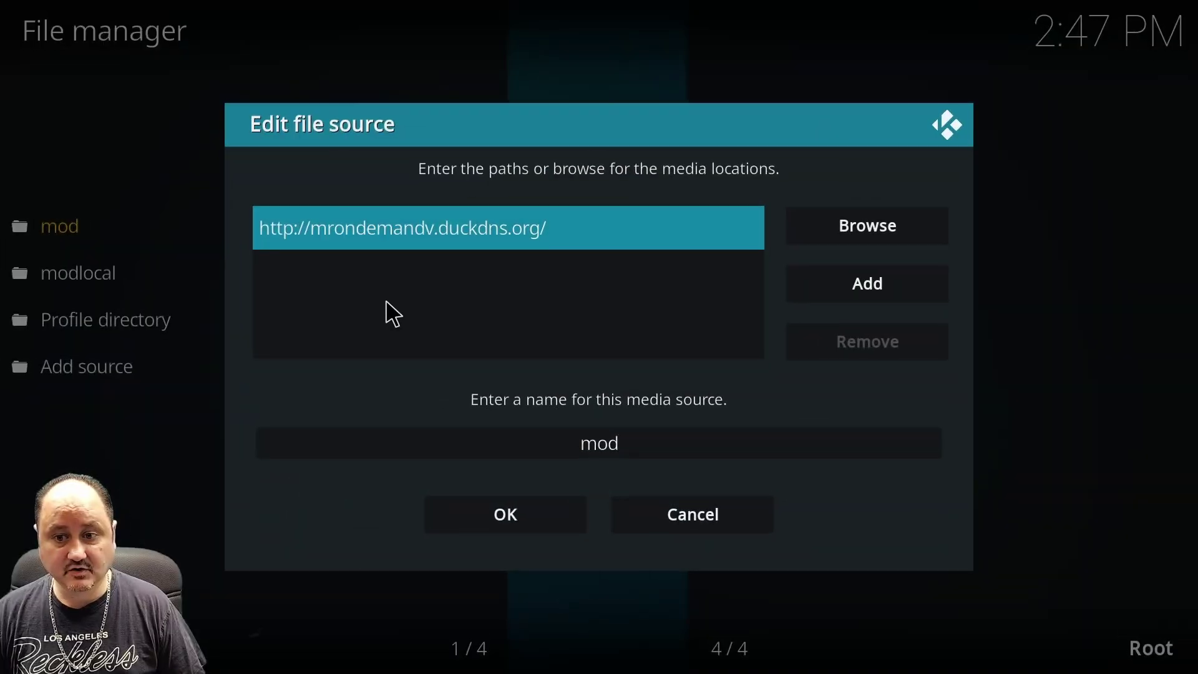
click(717, 514)
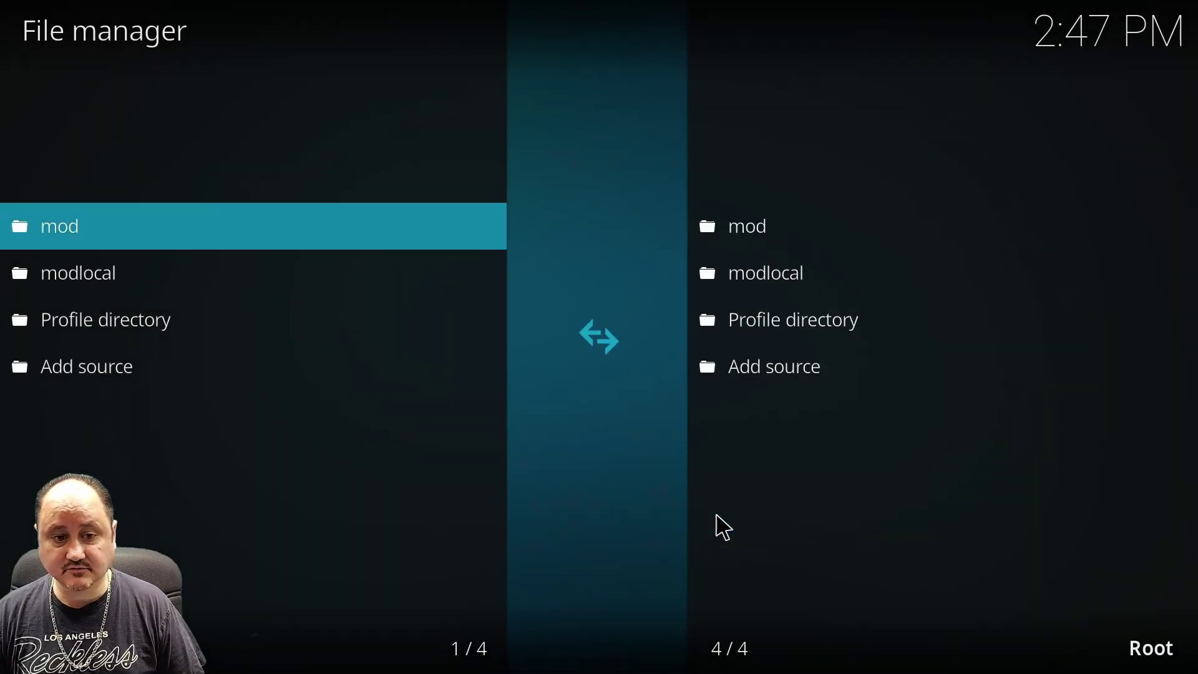
Step: Return to the home screen and open the Add-on browser from the Add-ons section
key(Escape)
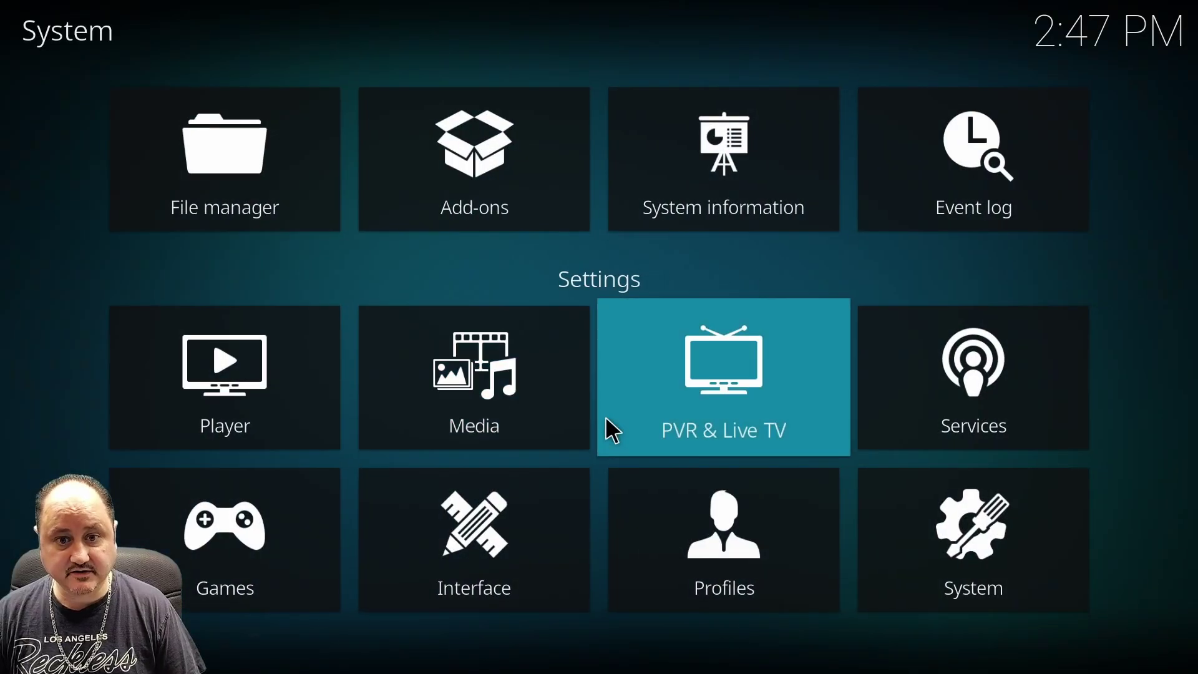
key(Escape)
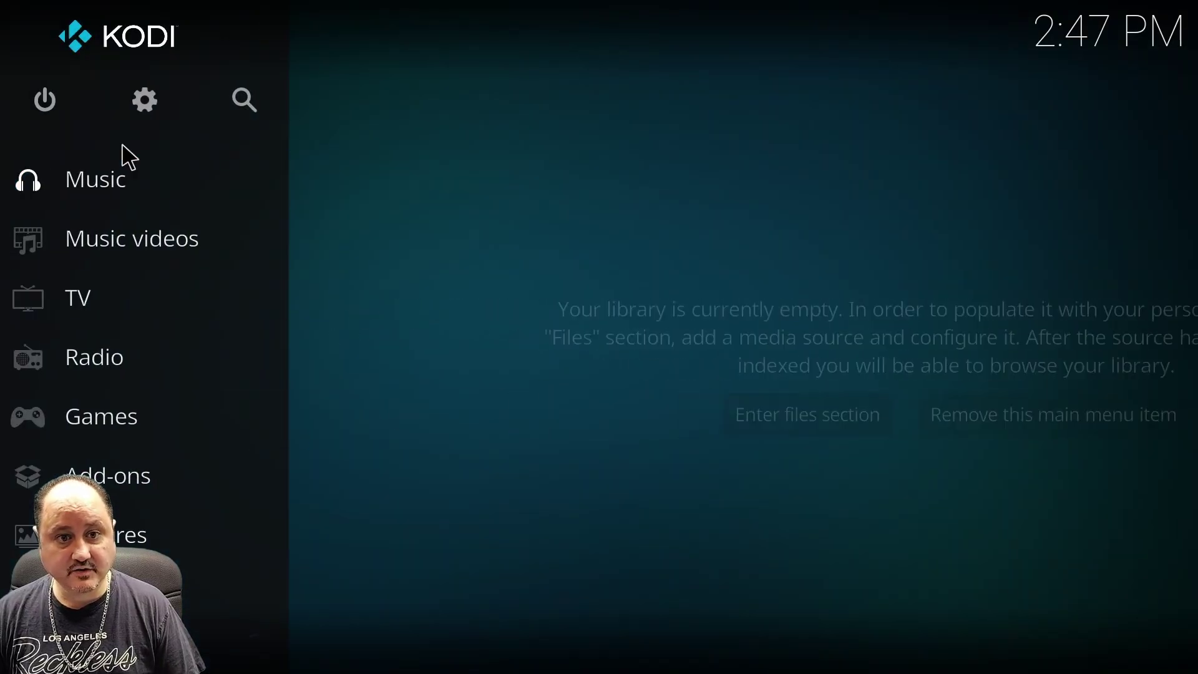
mouse_move(109, 489)
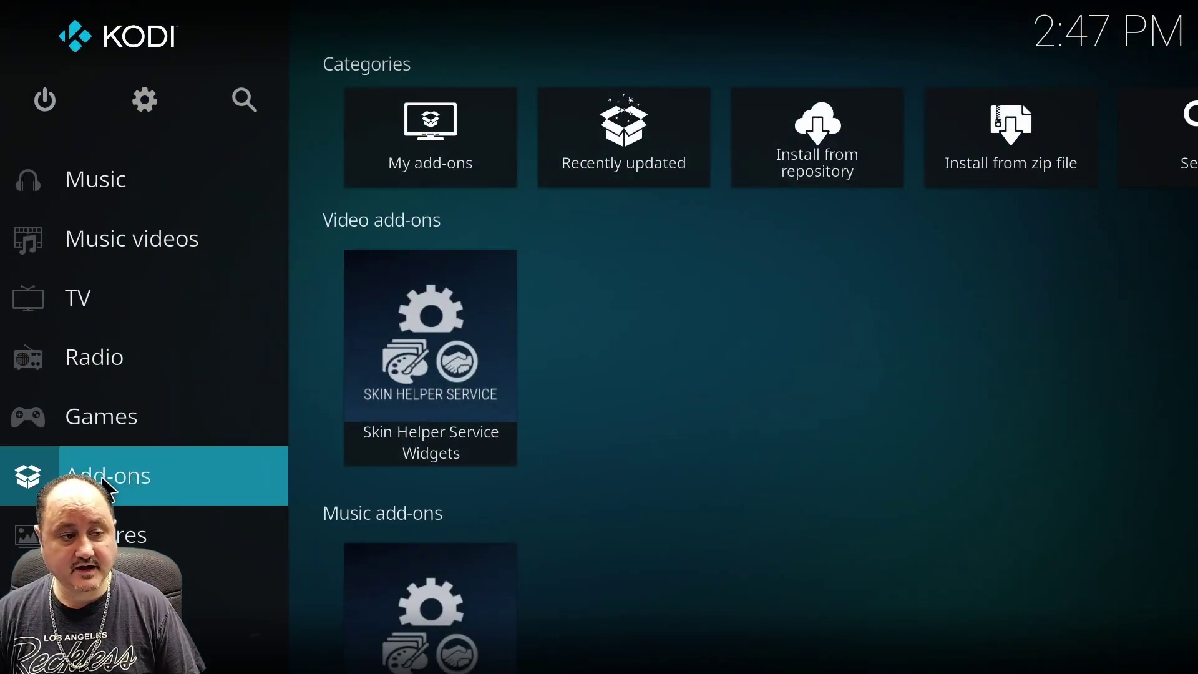
click(110, 489)
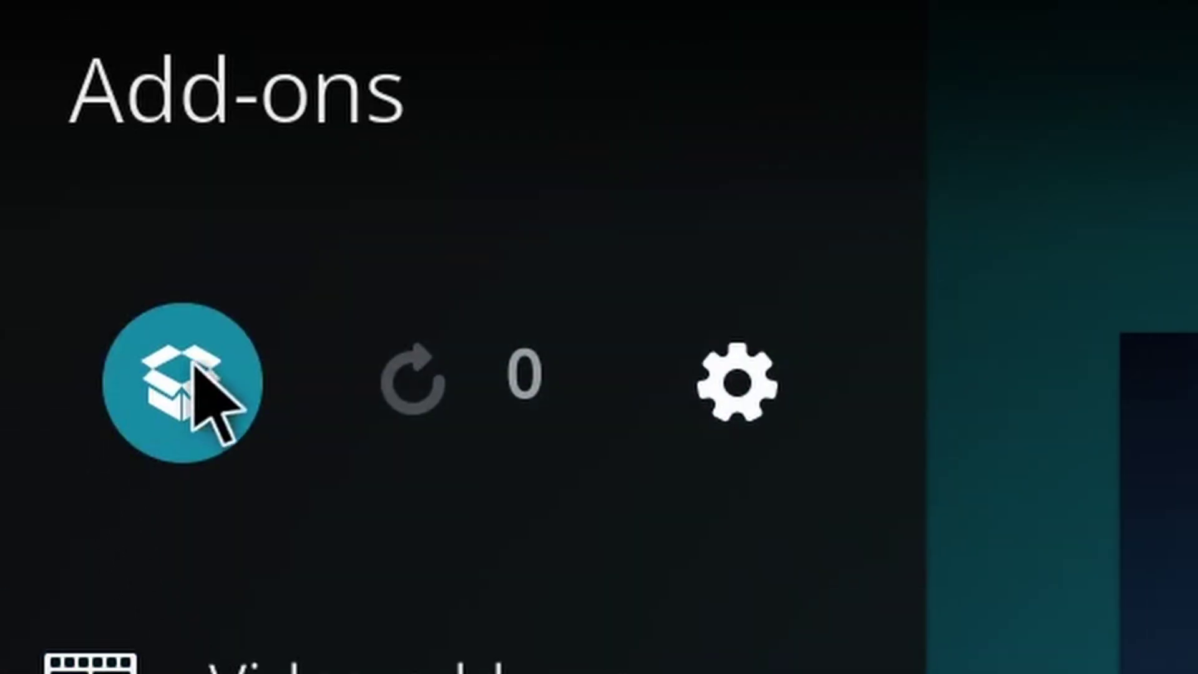
click(179, 391)
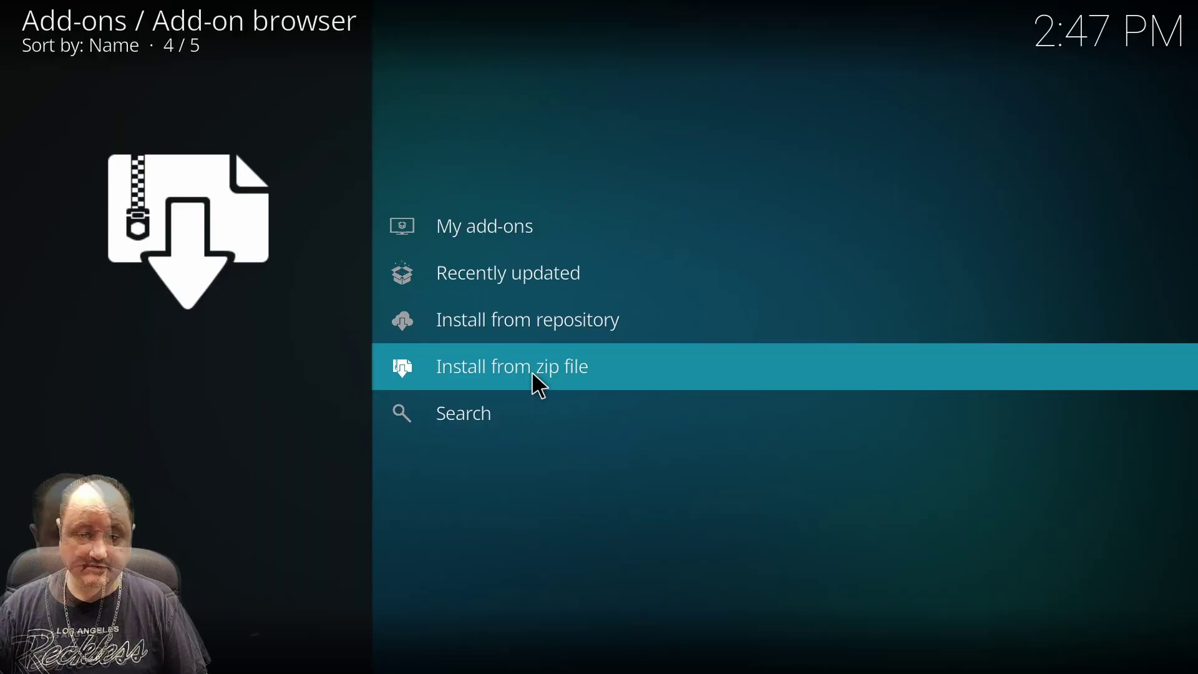
Step: Install plugin.program.ondemandwizard.zip from the mod source using Install from zip file
click(540, 388)
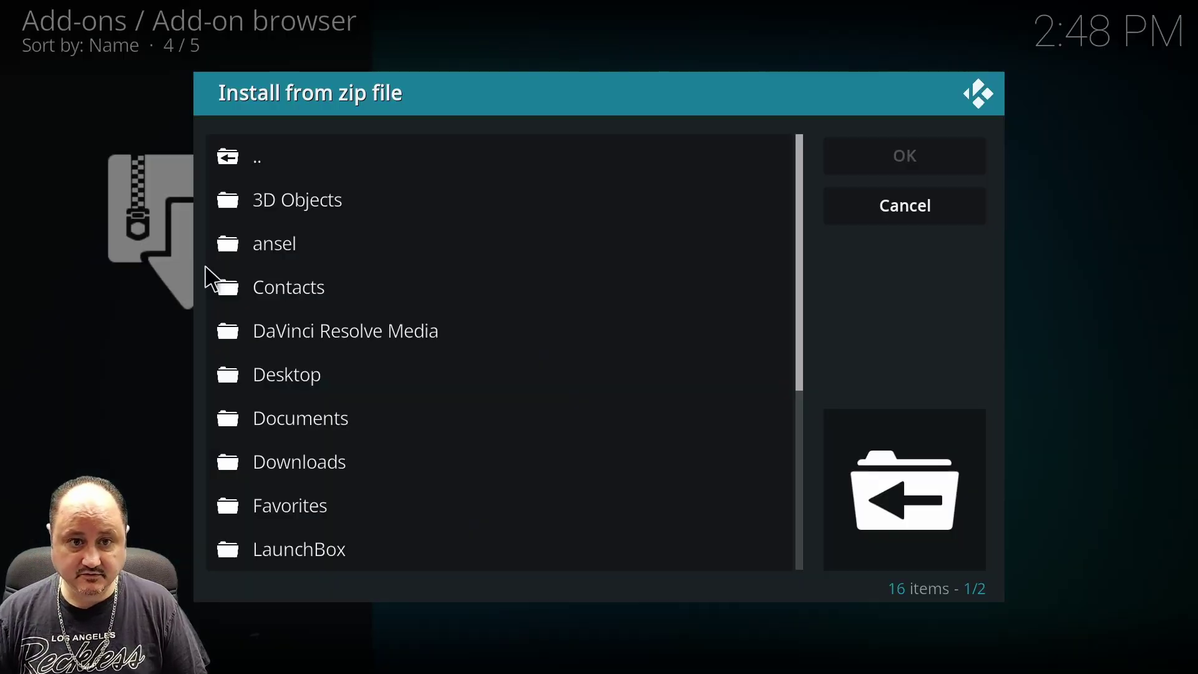
click(275, 160)
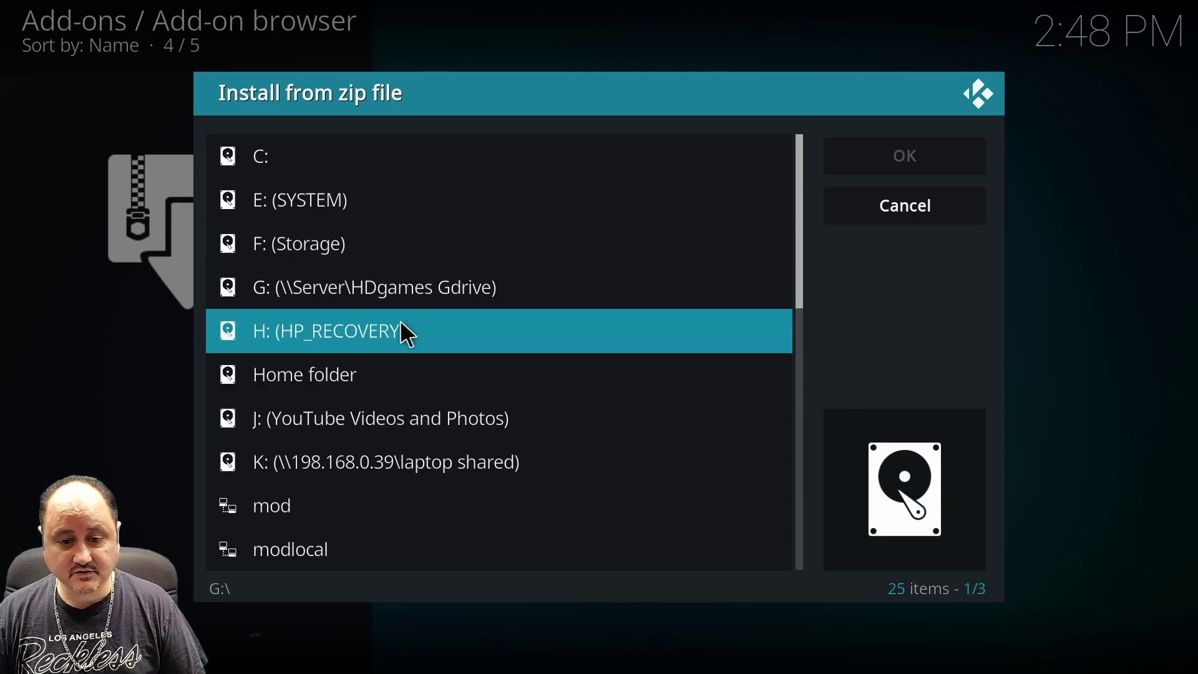
scroll(305, 508, down, 3)
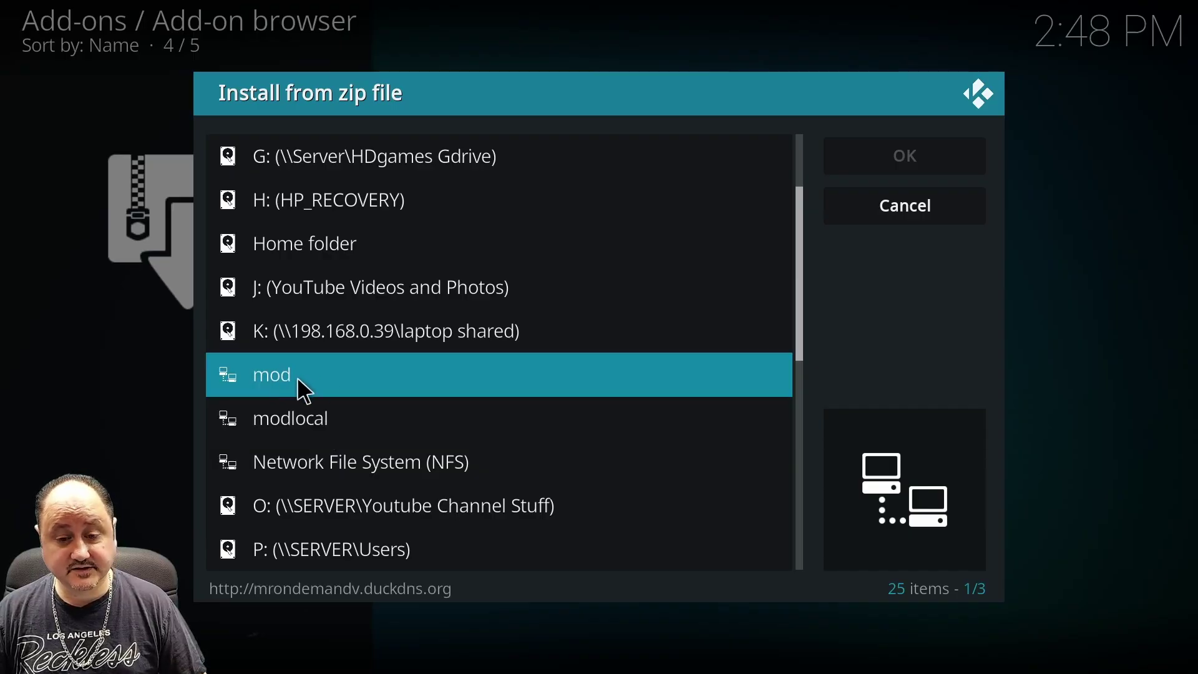
click(296, 407)
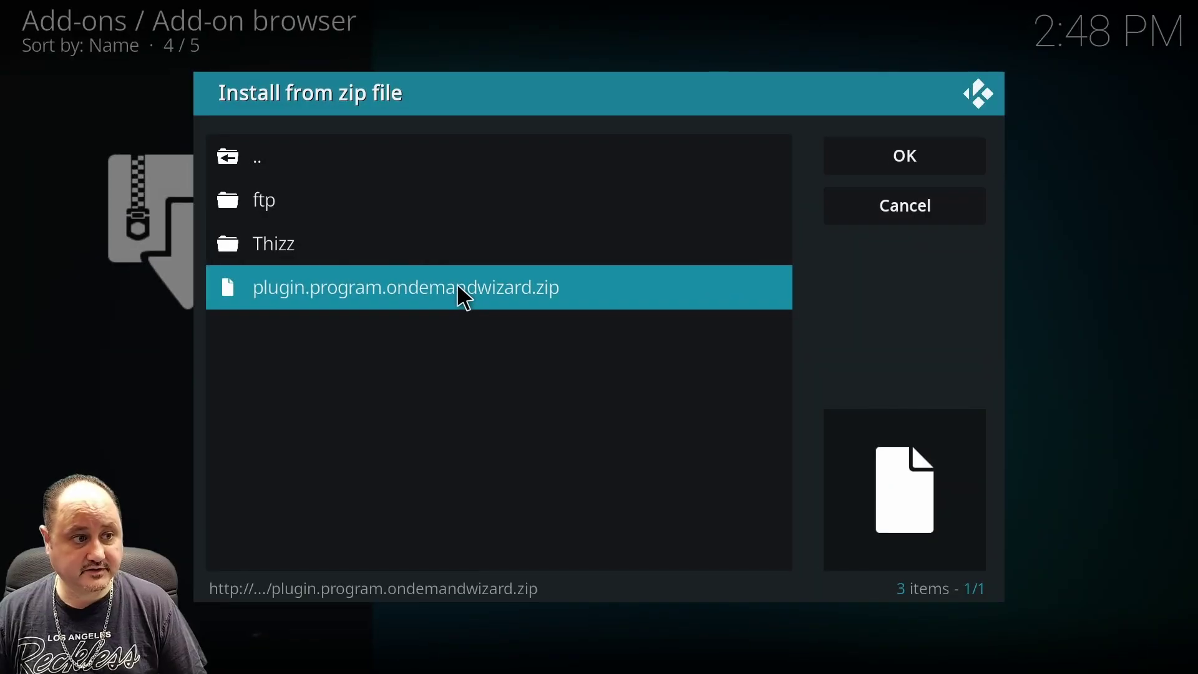
click(458, 285)
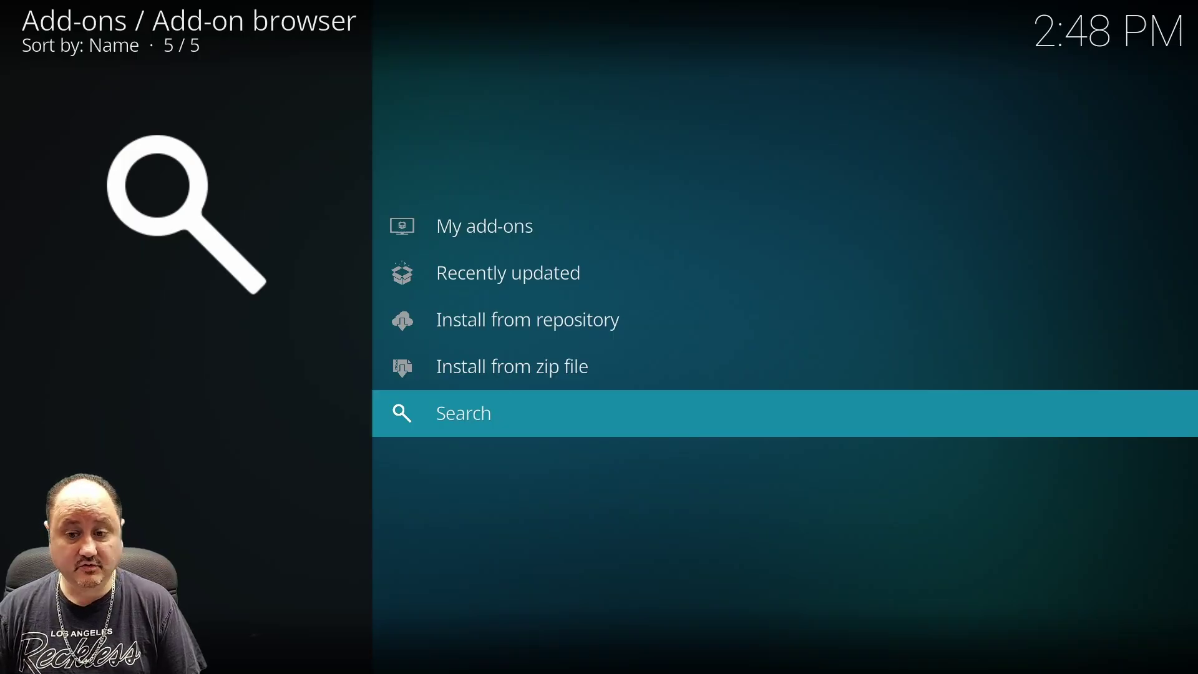
Step: Start the 0ndemand'S WIZARD add-on from the Add-ons screen and show its Builds page
right_click(594, 471)
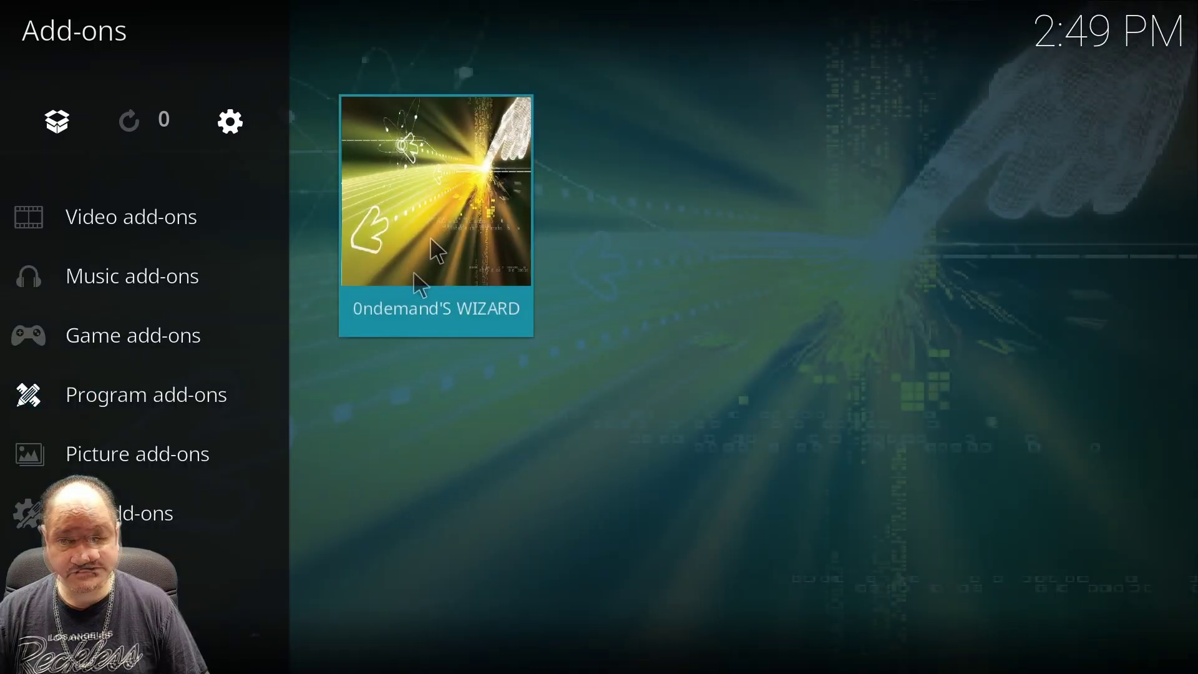
click(431, 240)
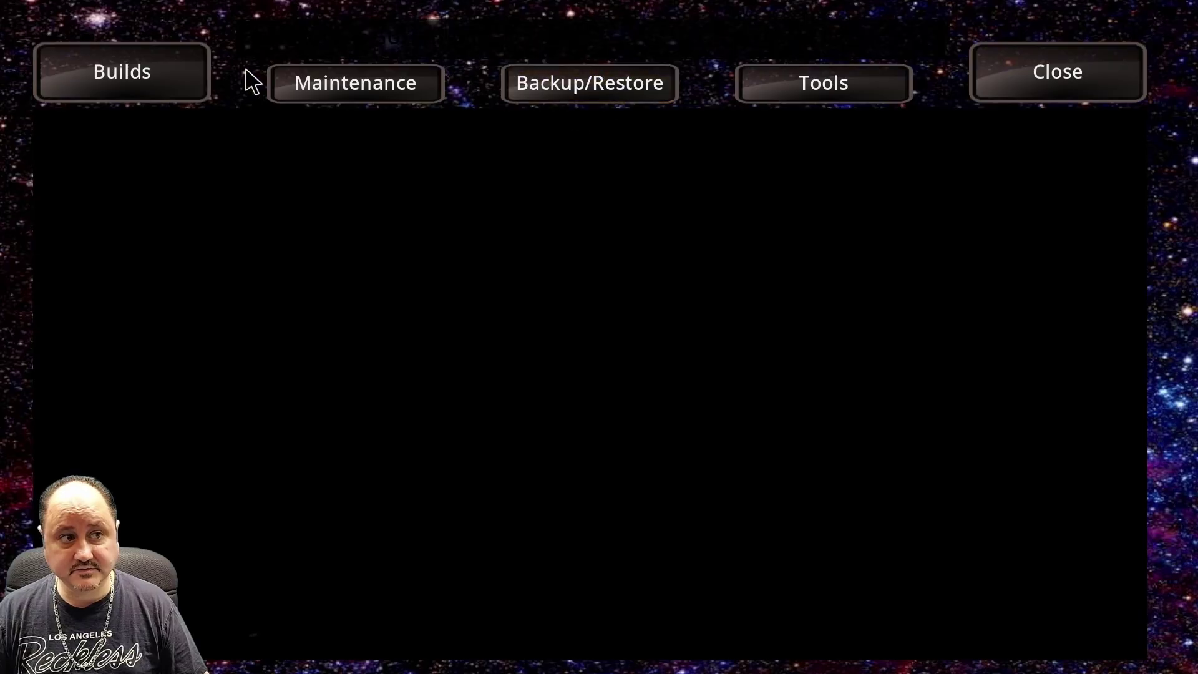
click(98, 83)
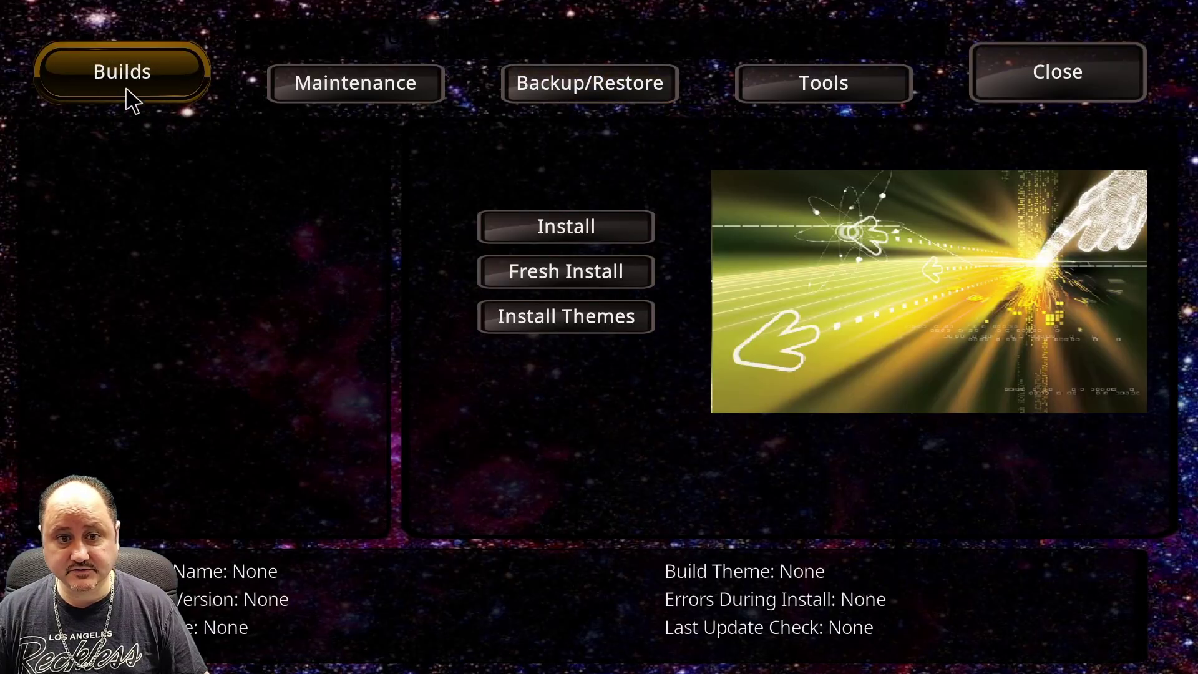
Step: Go from the wizard's Builds page through Maintenance to the Backup/Restore tools
click(158, 72)
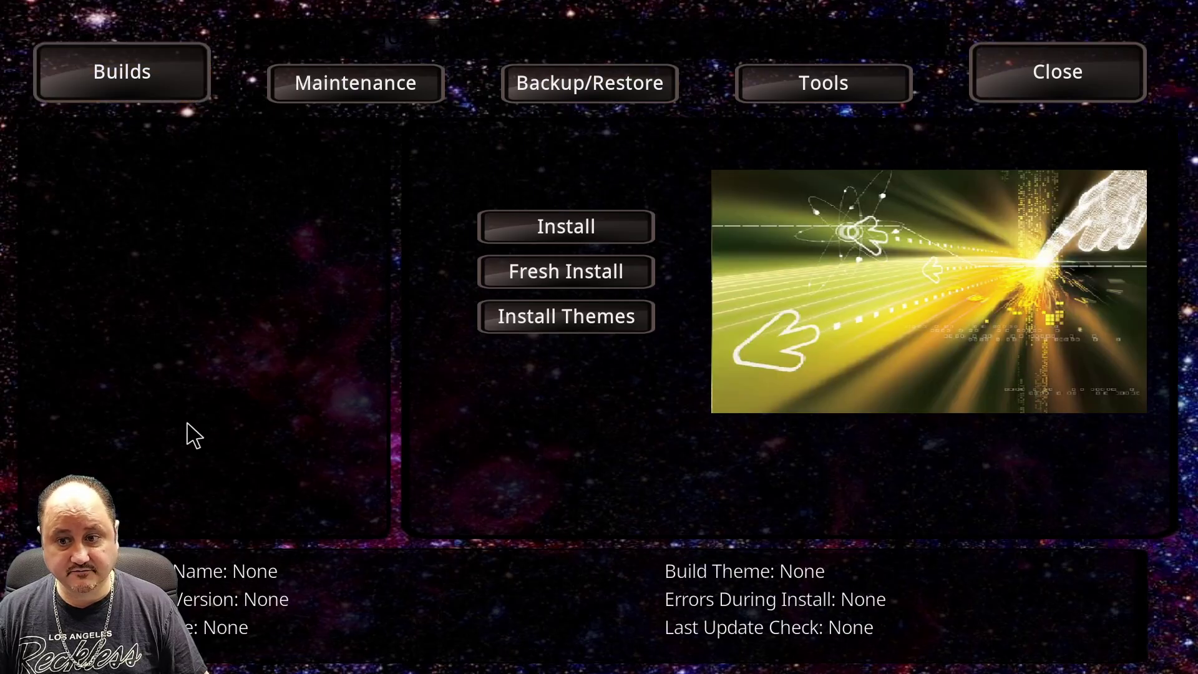
click(373, 93)
click(616, 93)
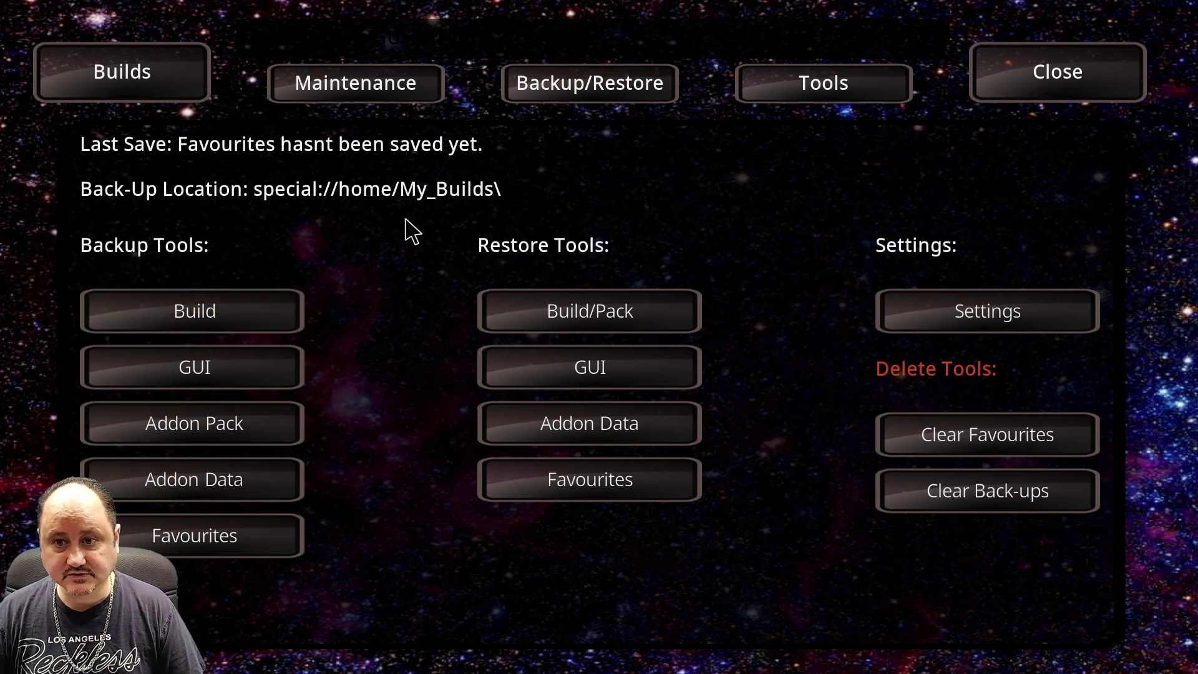
Step: Start a Backup Build named 'backup' and choose to include add-on data
click(175, 323)
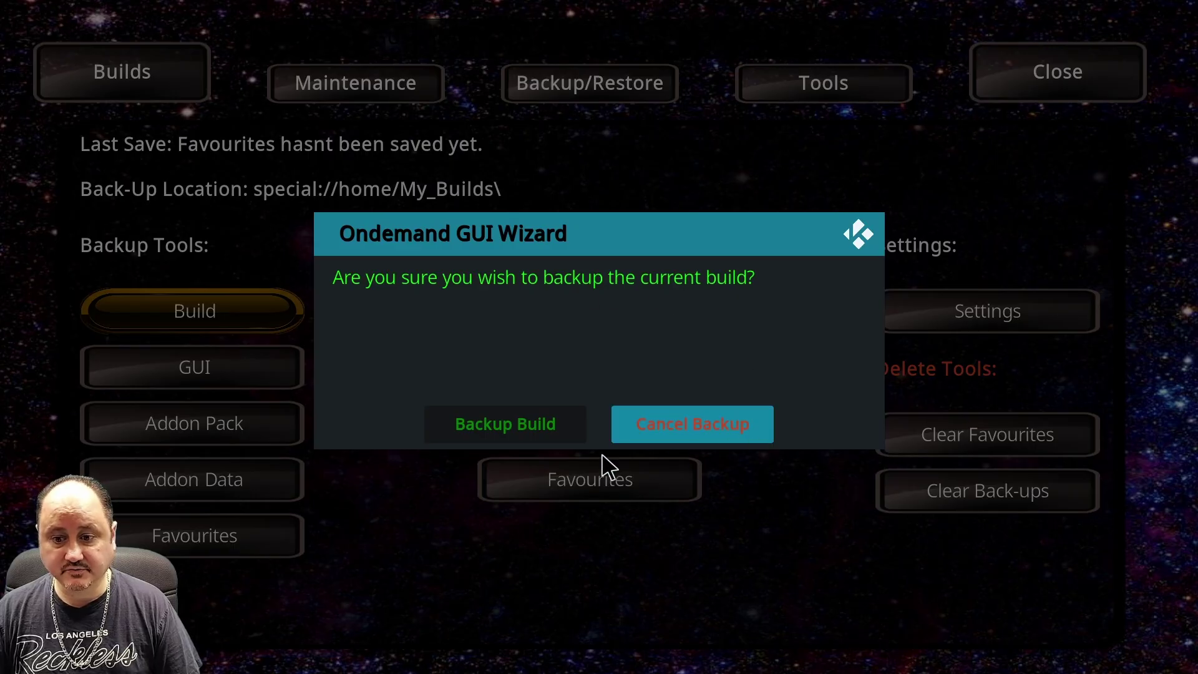
click(489, 437)
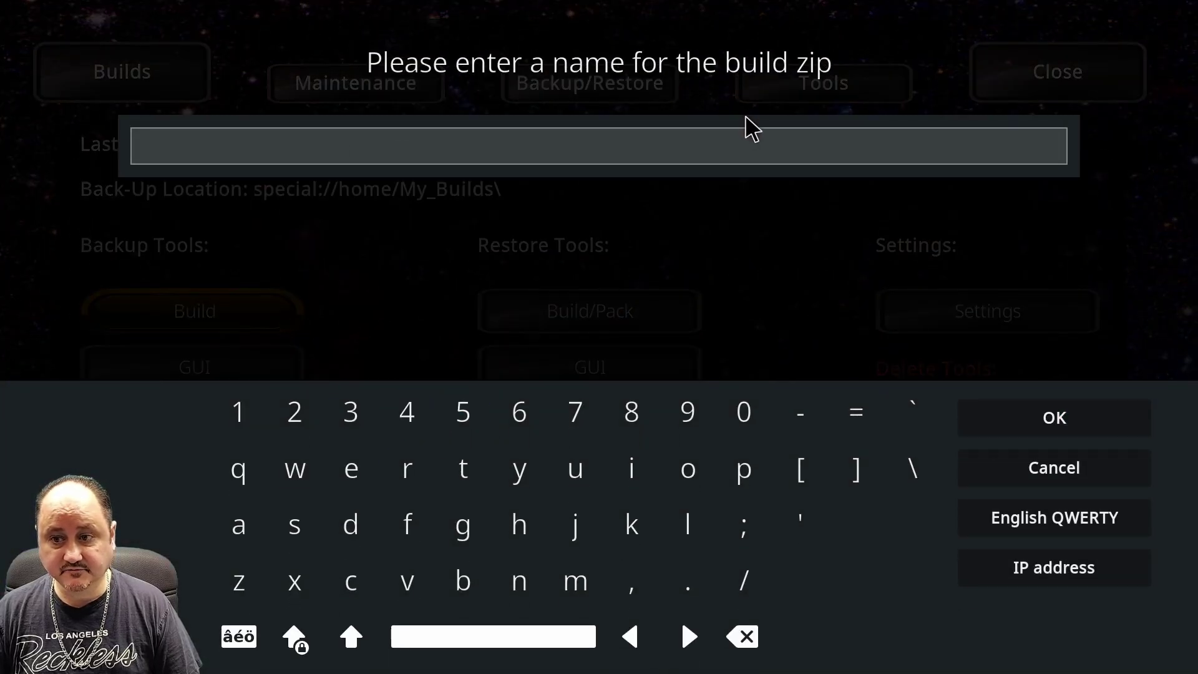
text(backup)
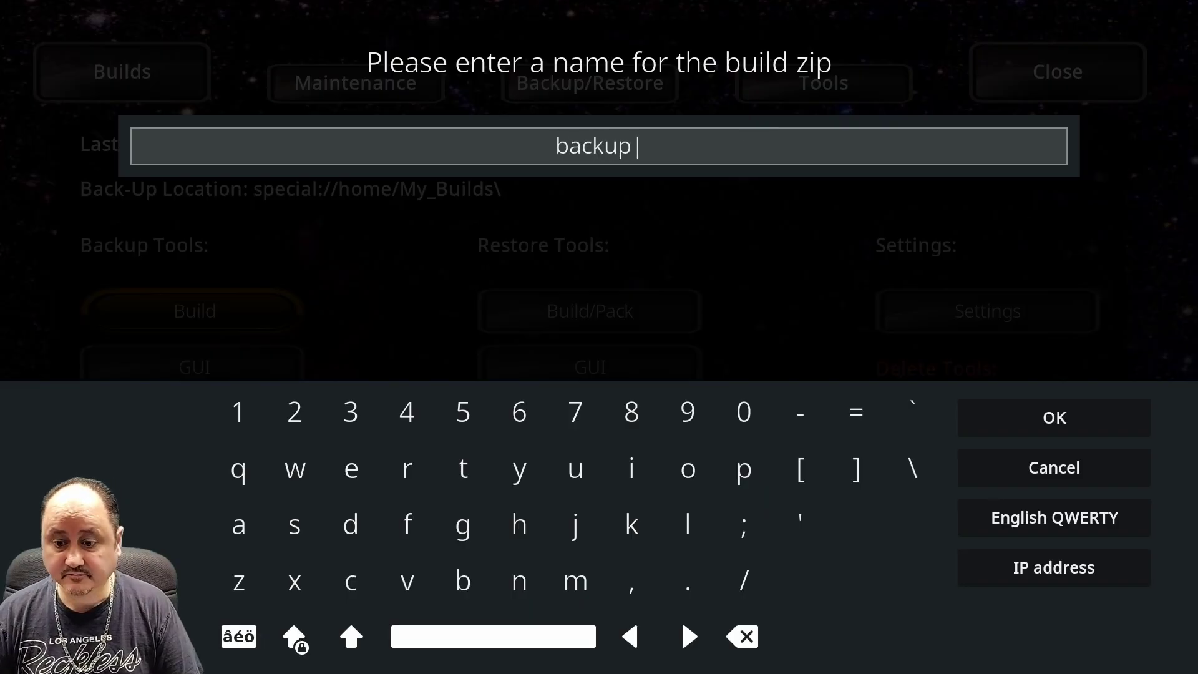
click(1061, 419)
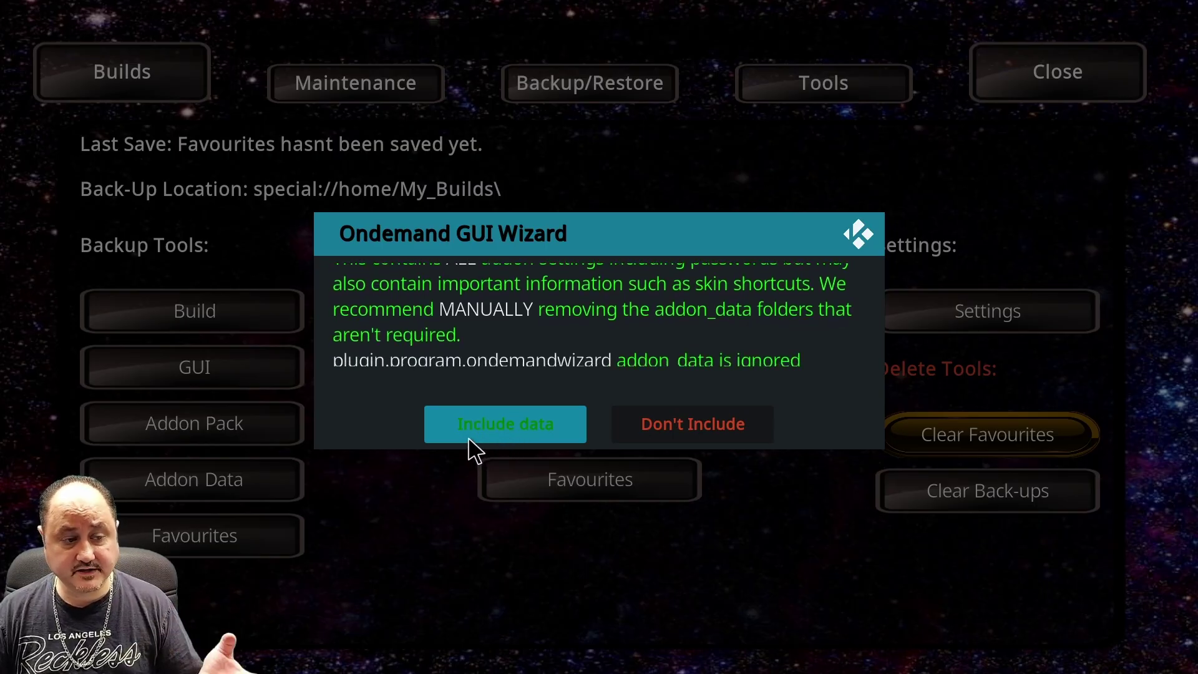
click(496, 429)
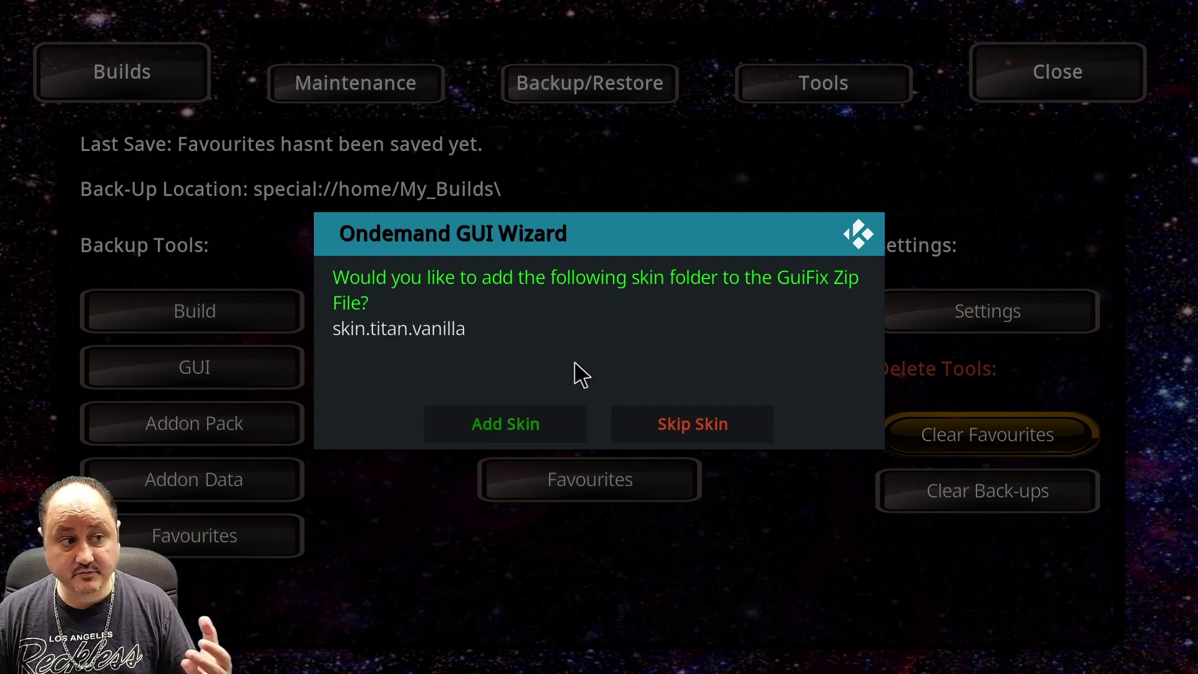
Step: Add the skin.titan.vanilla folder so the backup.zip build backup completes successfully
click(489, 426)
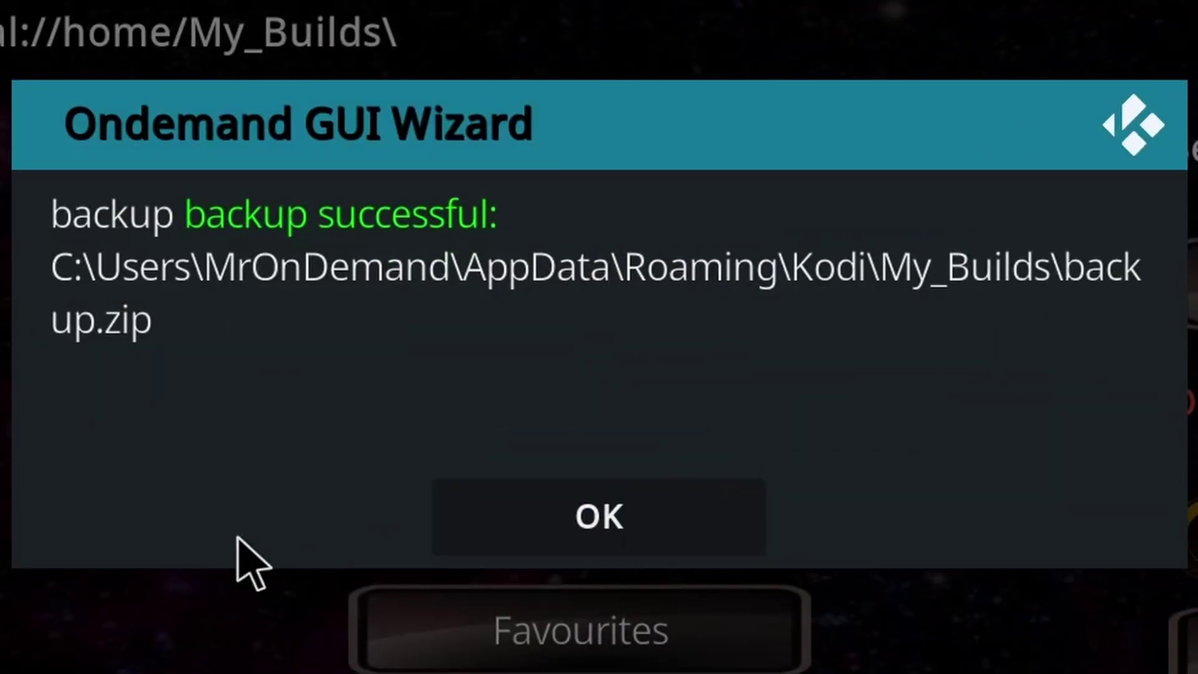